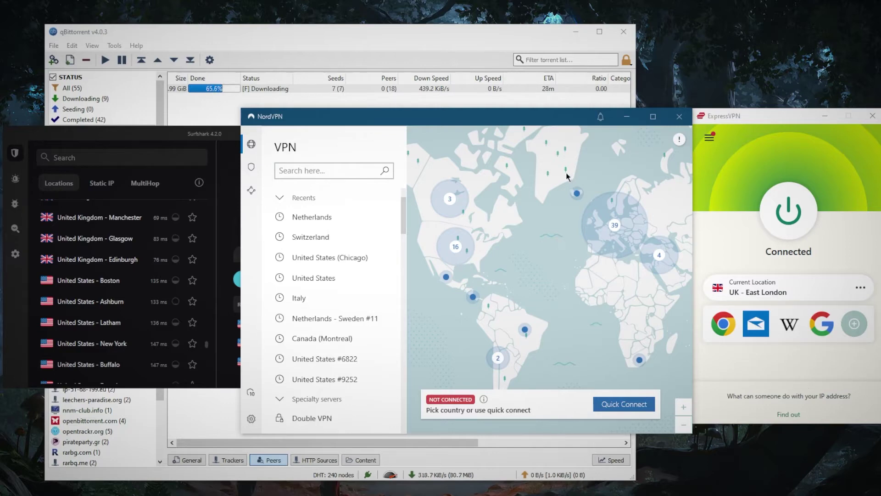
Switch between the Surfshark, NordVPN and ExpressVPN windows, then show ExpressVPN's Lightway - UDP protocol setting.
left_click(199, 138)
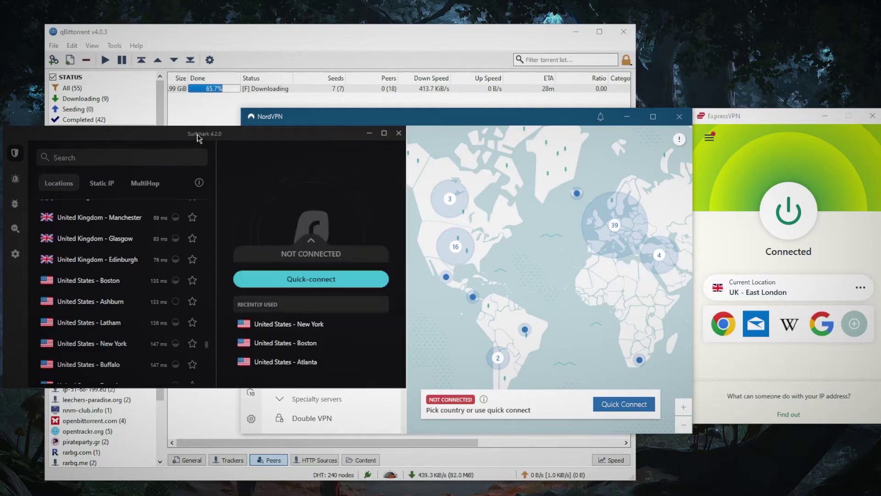
left_click(746, 161)
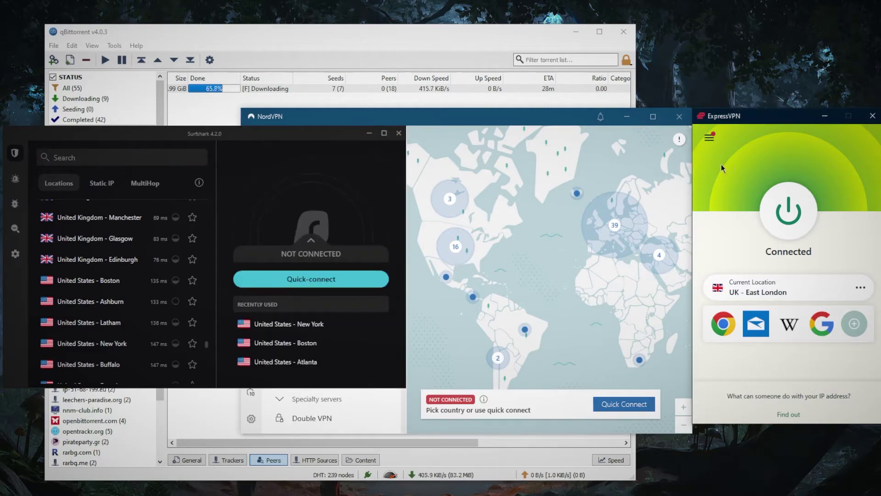
left_click(551, 207)
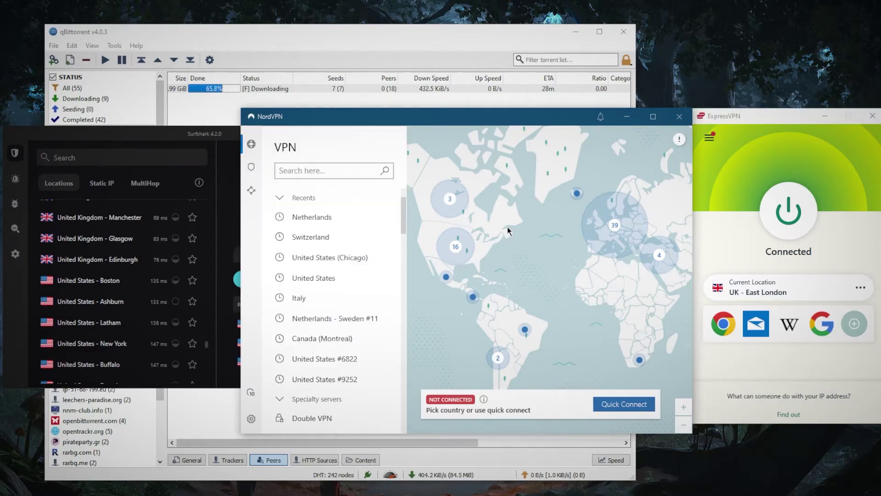
left_click(199, 137)
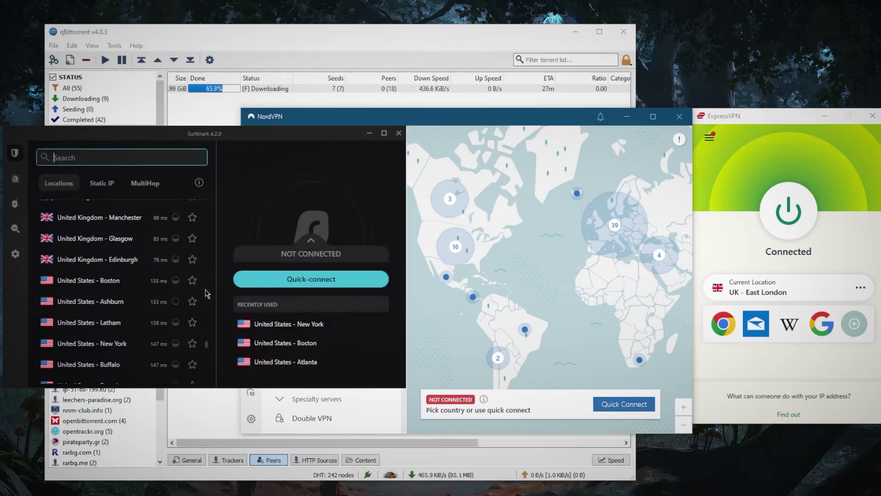
left_click_drag(207, 343, 206, 230)
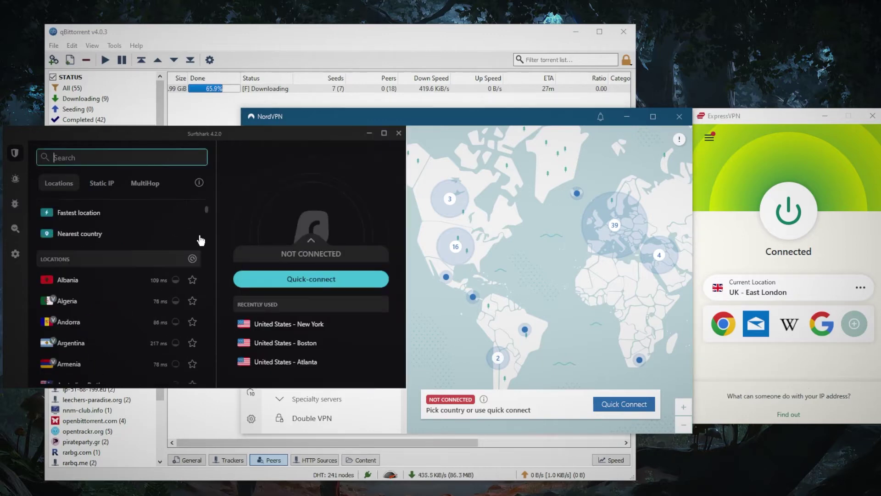
left_click(710, 137)
left_click(732, 173)
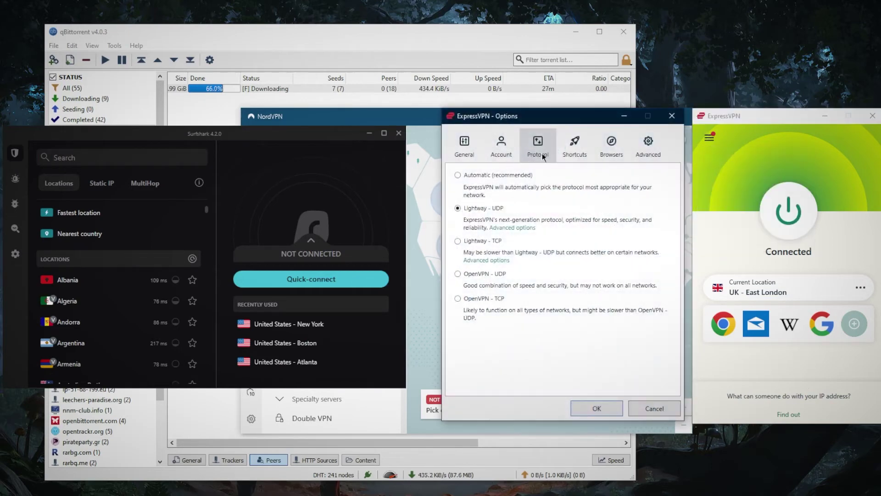
Close ExpressVPN's Options and review NordVPN's auto-connect and protocol settings.
left_click(612, 409)
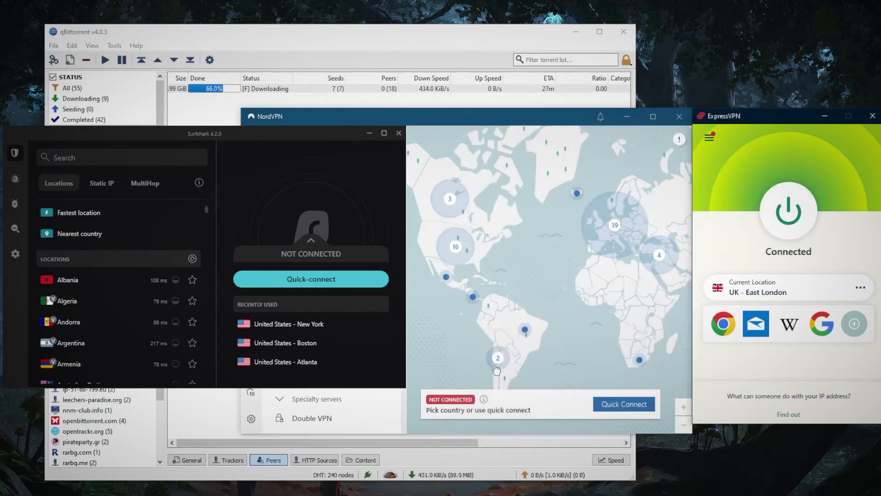
left_click(488, 339)
left_click(251, 418)
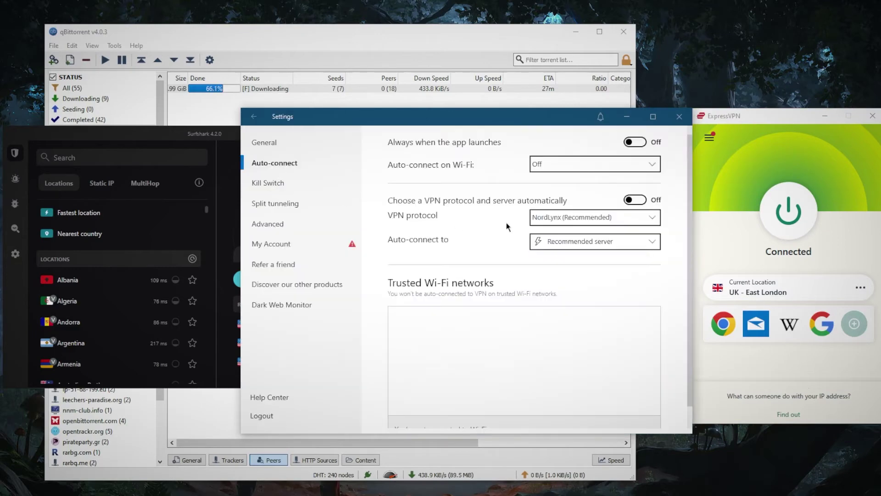
left_click(255, 116)
Review Surfshark's VPN protocol settings, then go back to its location list.
left_click(16, 229)
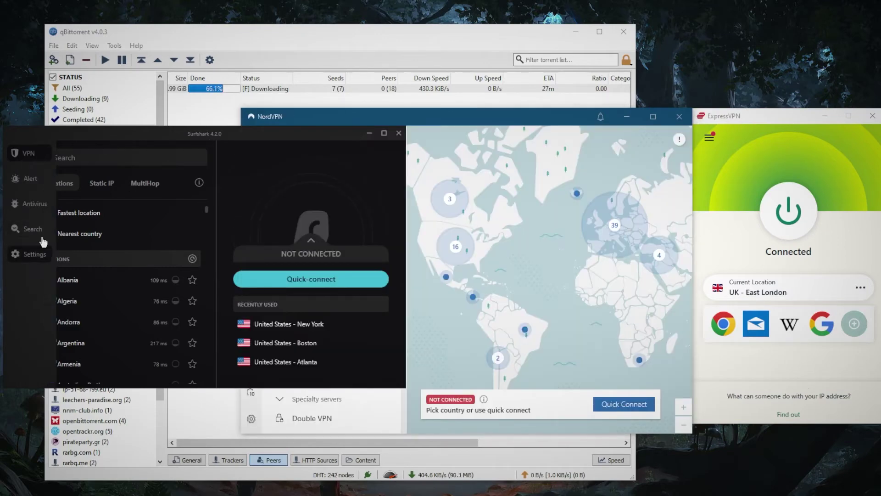
left_click(34, 254)
left_click(115, 173)
scroll(154, 299, "down", 3)
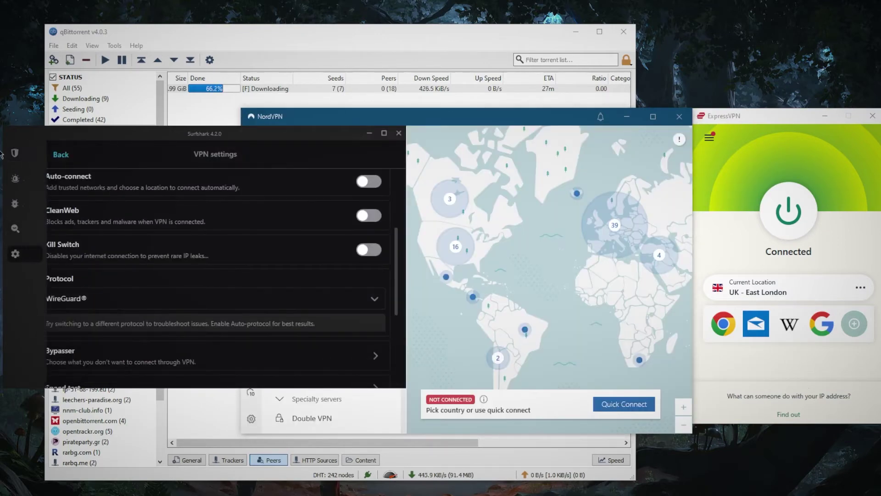
left_click(14, 152)
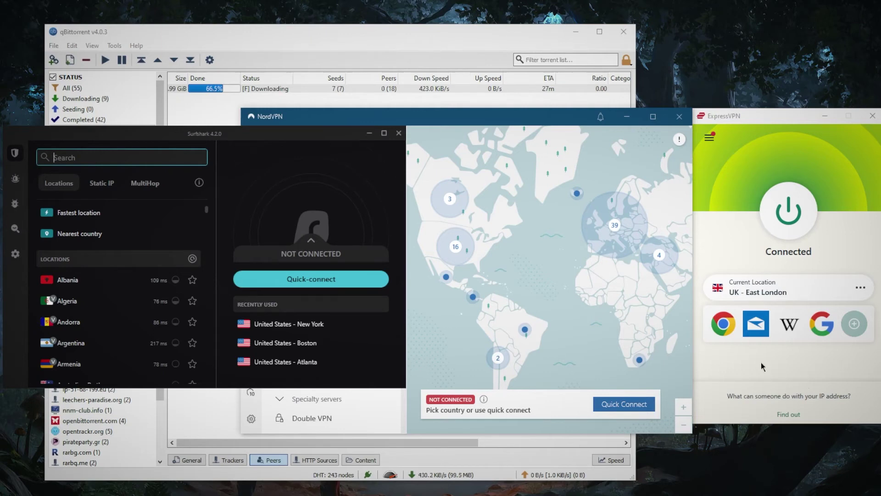
left_click(449, 44)
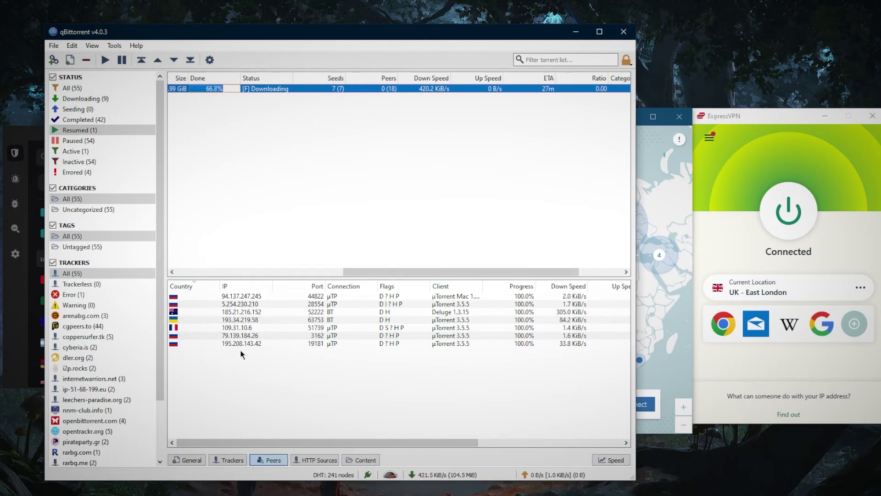
Select and then deselect rows in the torrent's list of seven connected peers.
left_click_drag(241, 354, 258, 302)
left_click(260, 378)
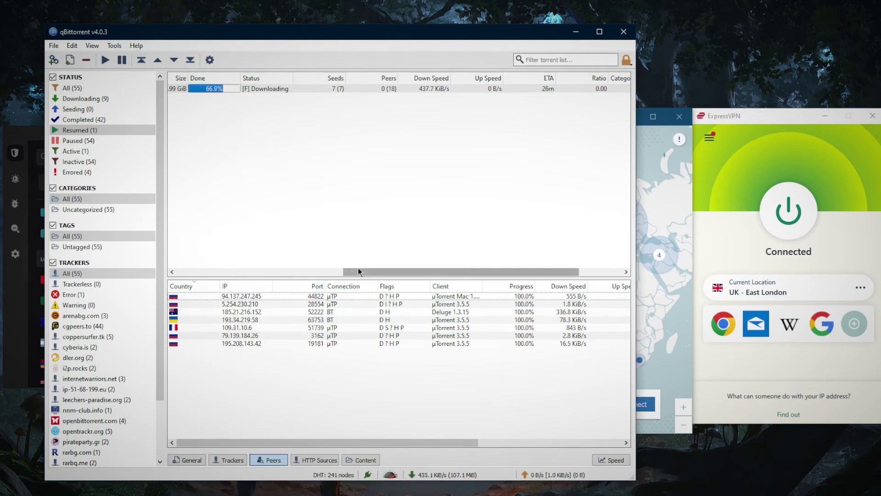
left_click_drag(359, 268, 355, 271)
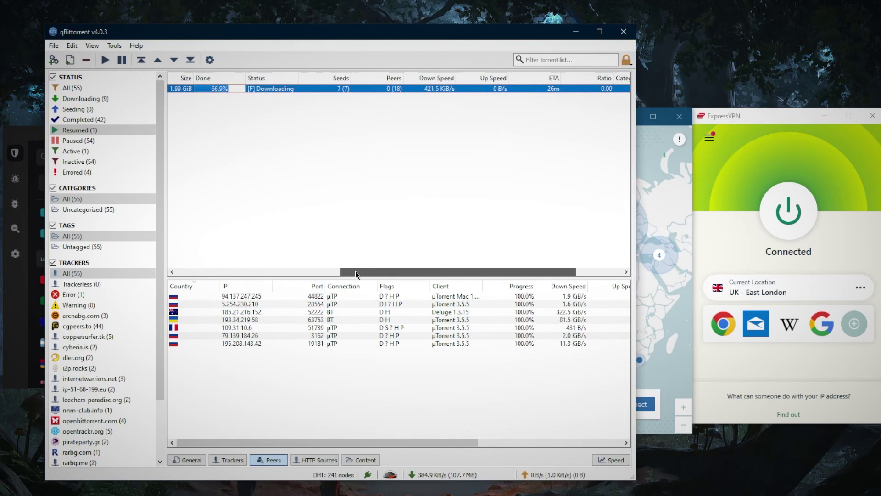